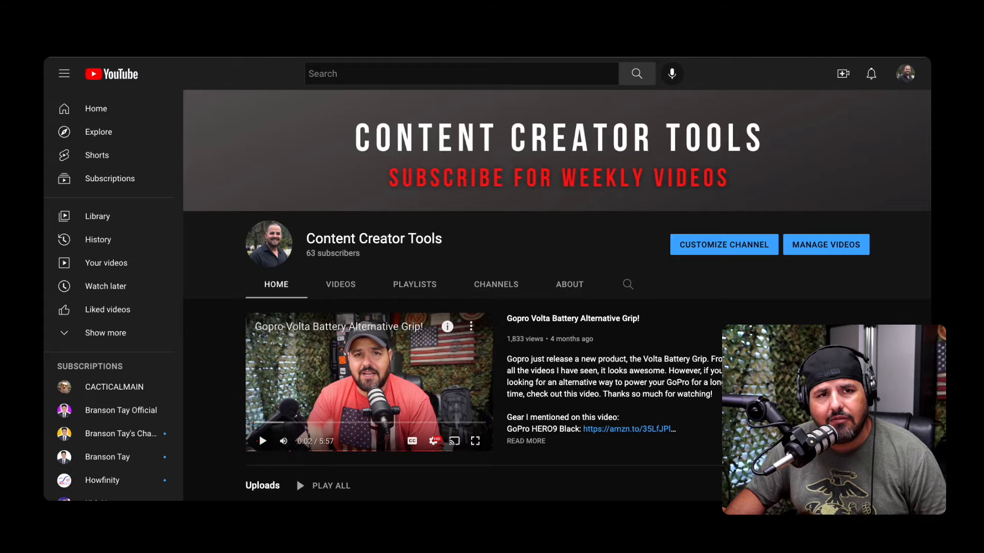
Step: Open the channel's playlists page in YouTube Studio
click(906, 73)
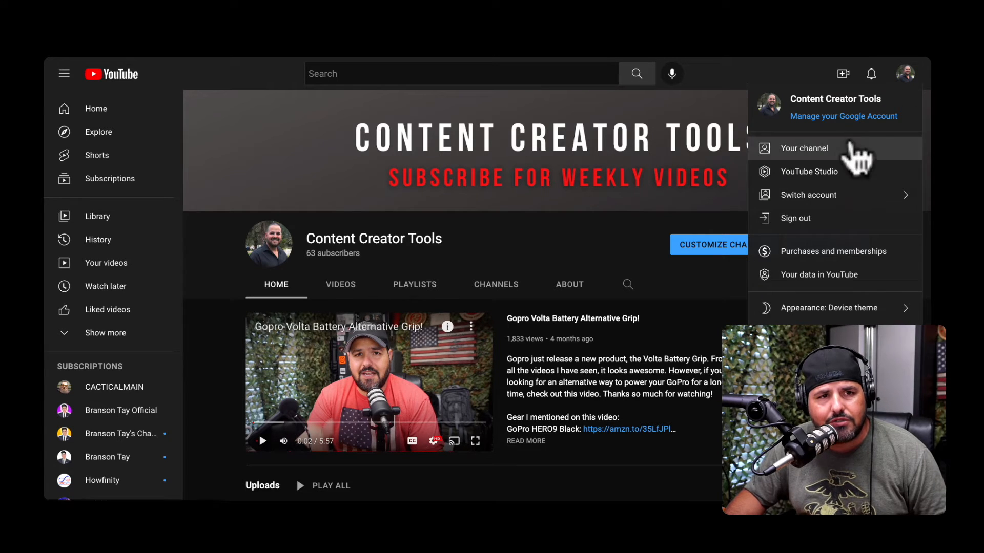
click(809, 172)
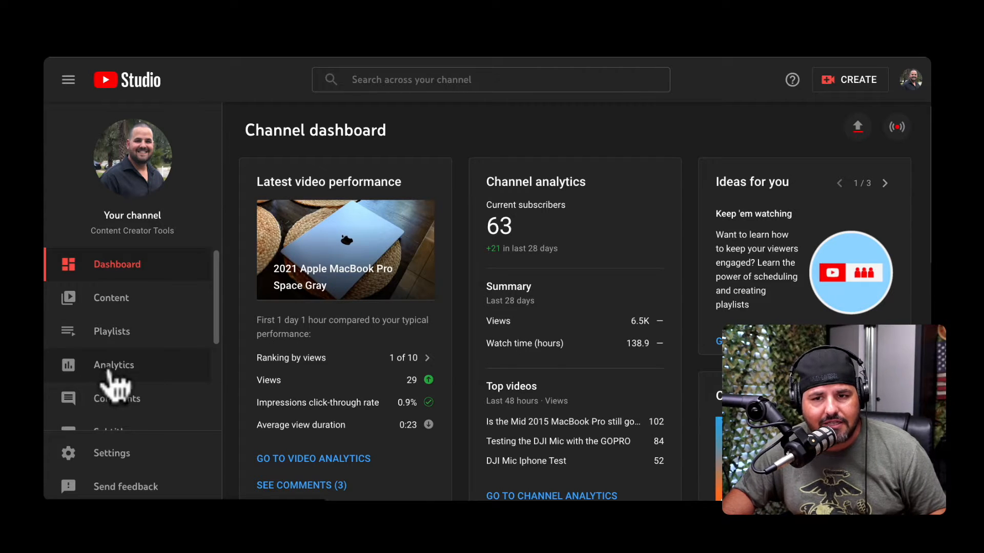
click(114, 338)
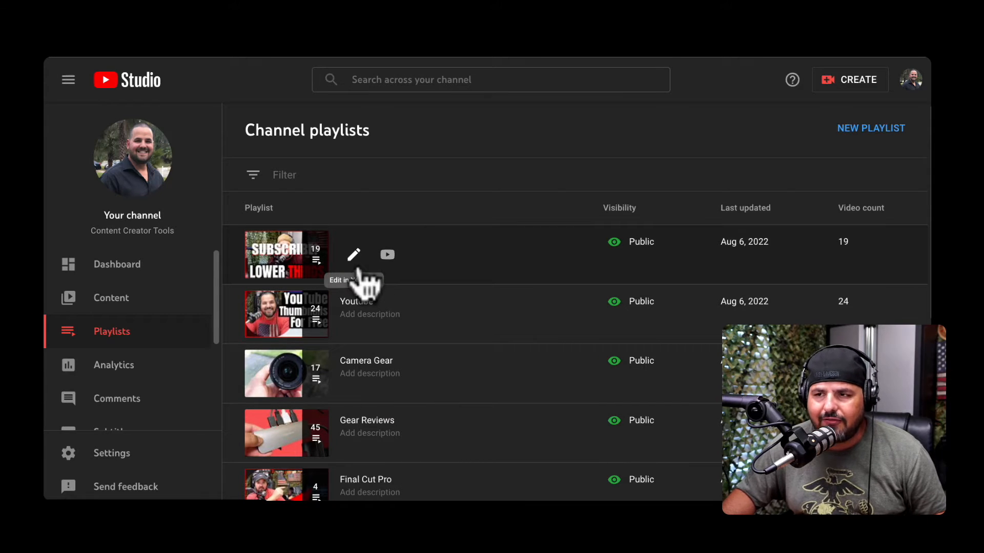
Step: Create a new playlist titled "Test" with Public visibility
click(882, 134)
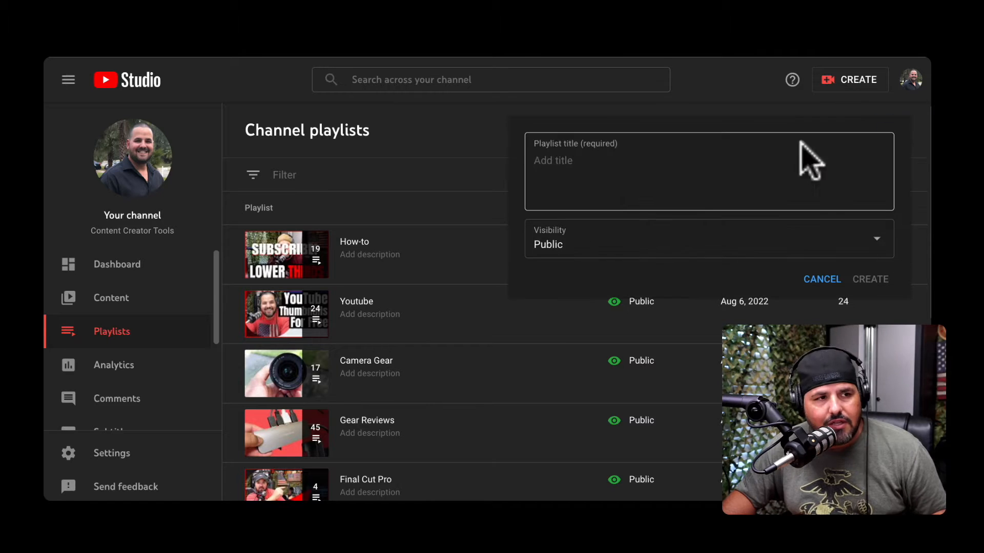
click(619, 159)
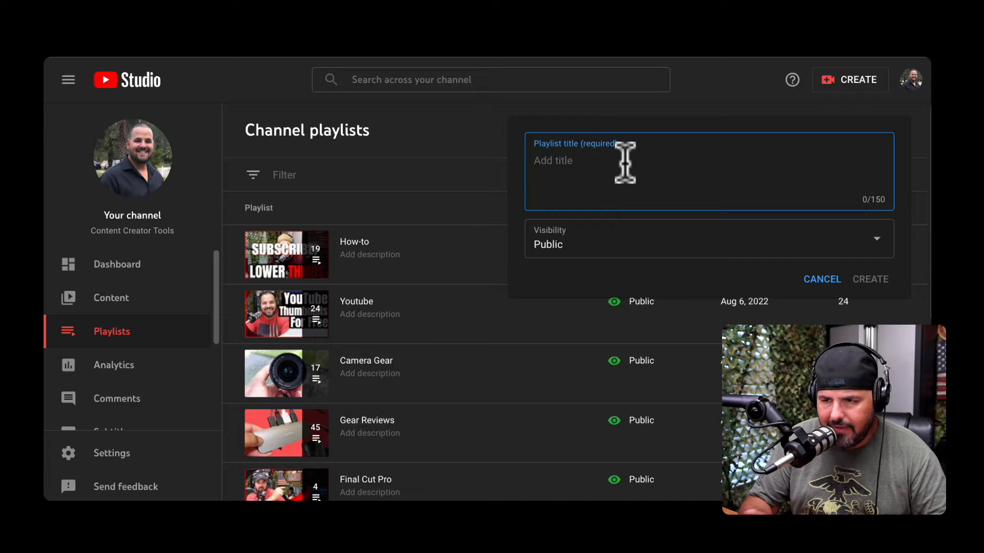
text(Test)
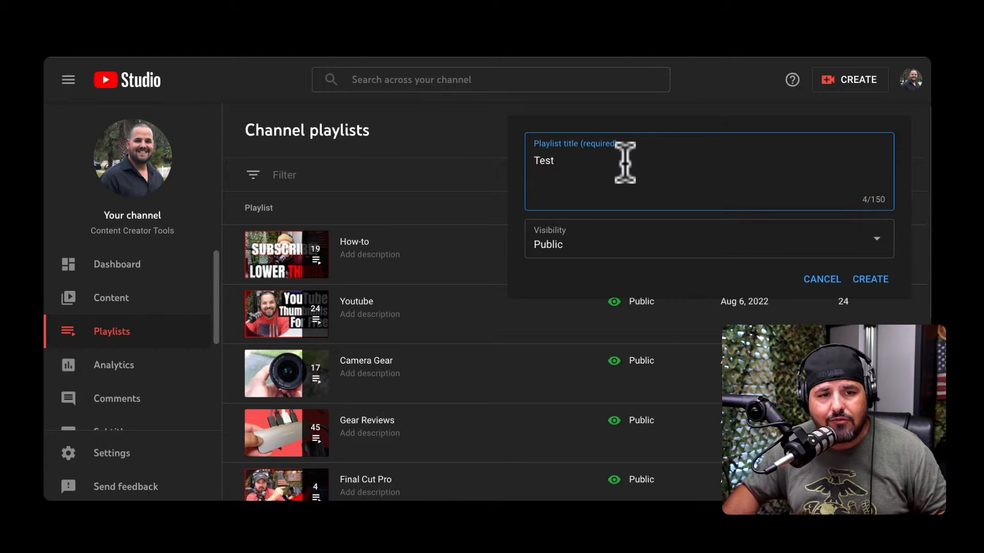
click(777, 251)
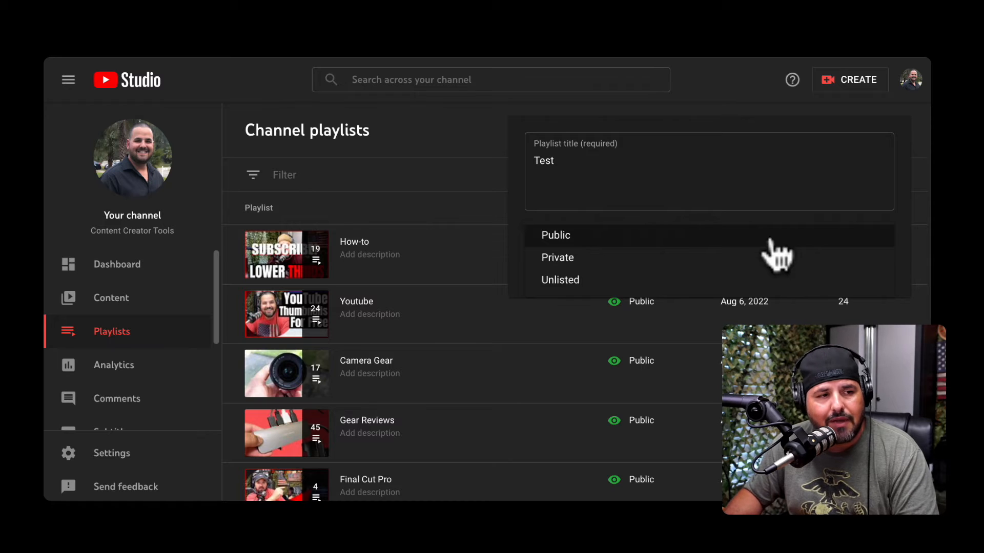
click(770, 240)
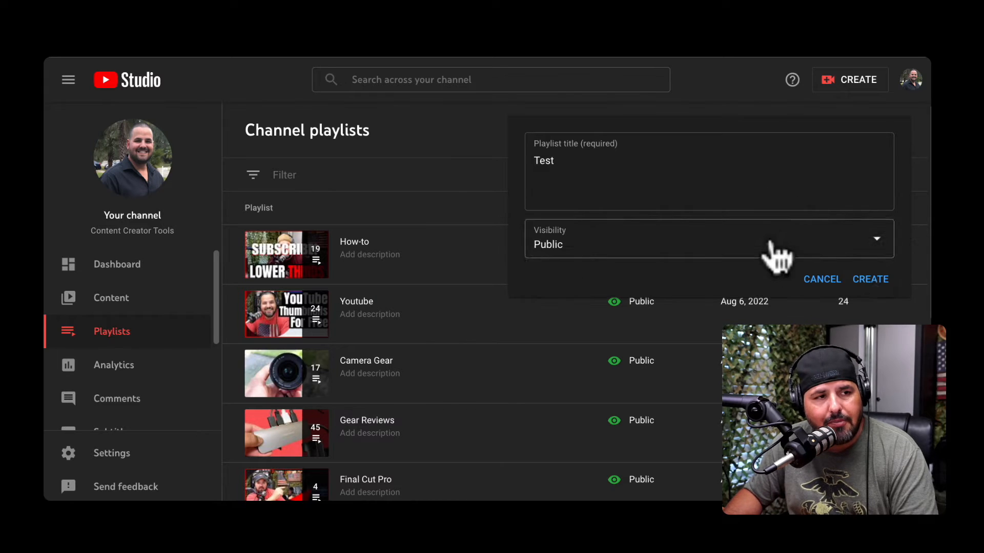
click(876, 283)
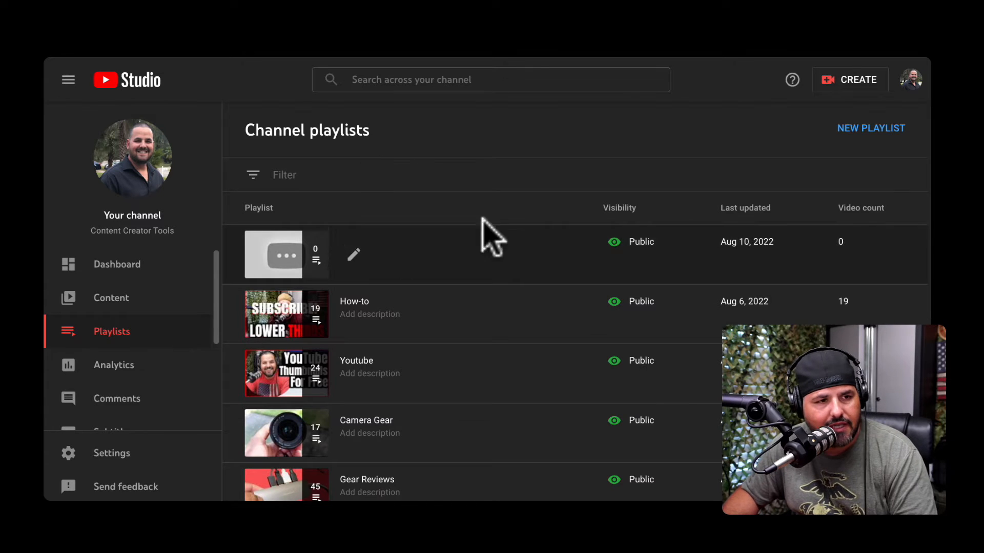
Step: Open the Test playlist for editing on YouTube and save the description "In this playlist we are covering ....."
click(354, 255)
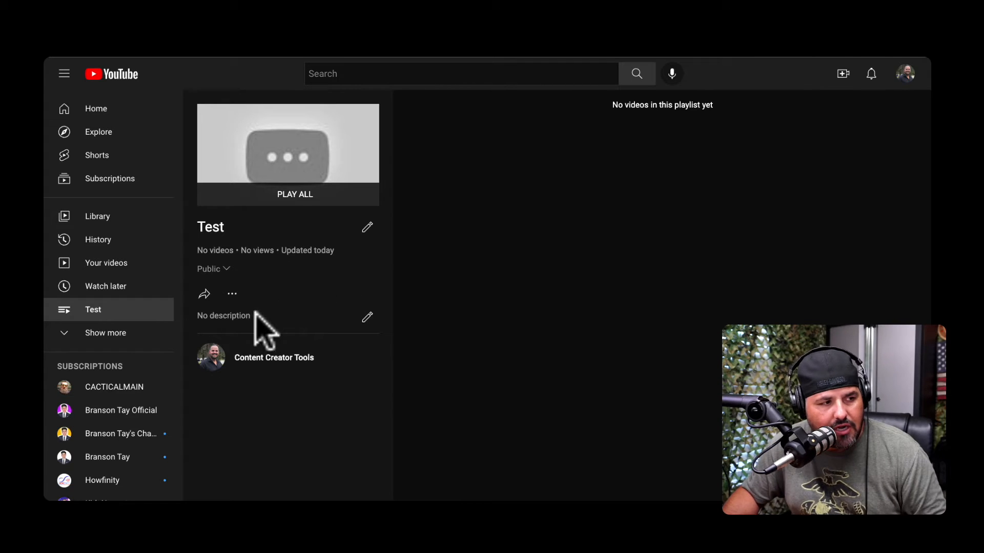
click(366, 318)
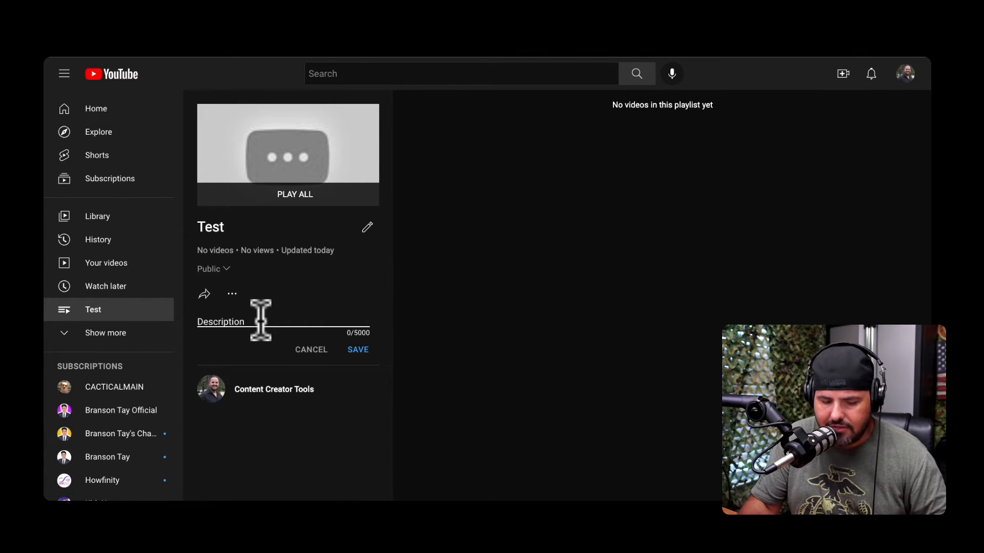
text(In t)
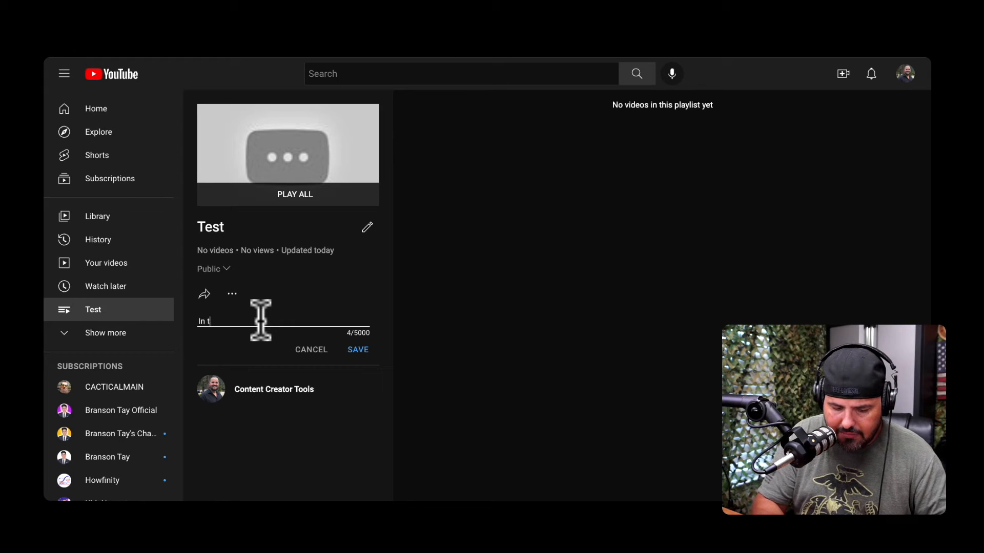
text(his playlist we are covering .....)
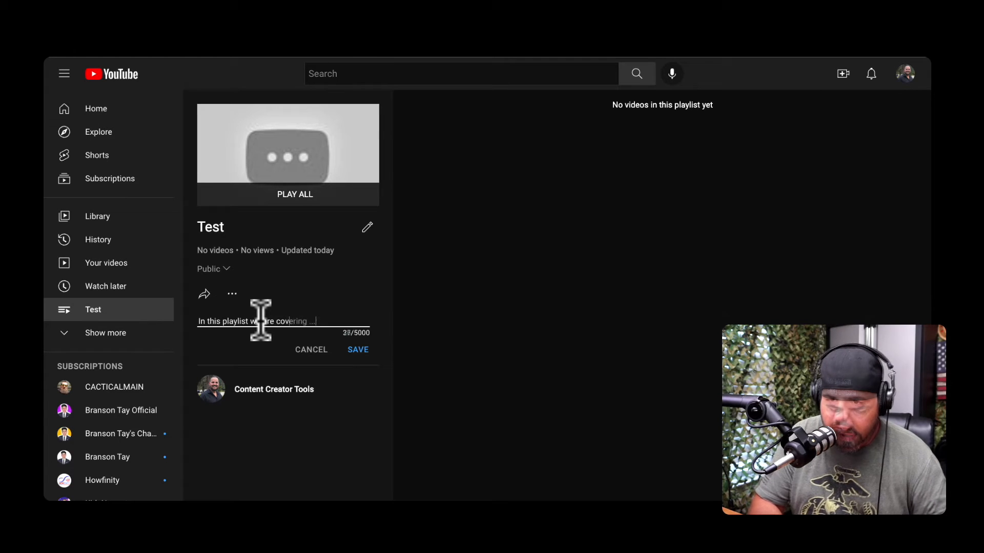
click(357, 350)
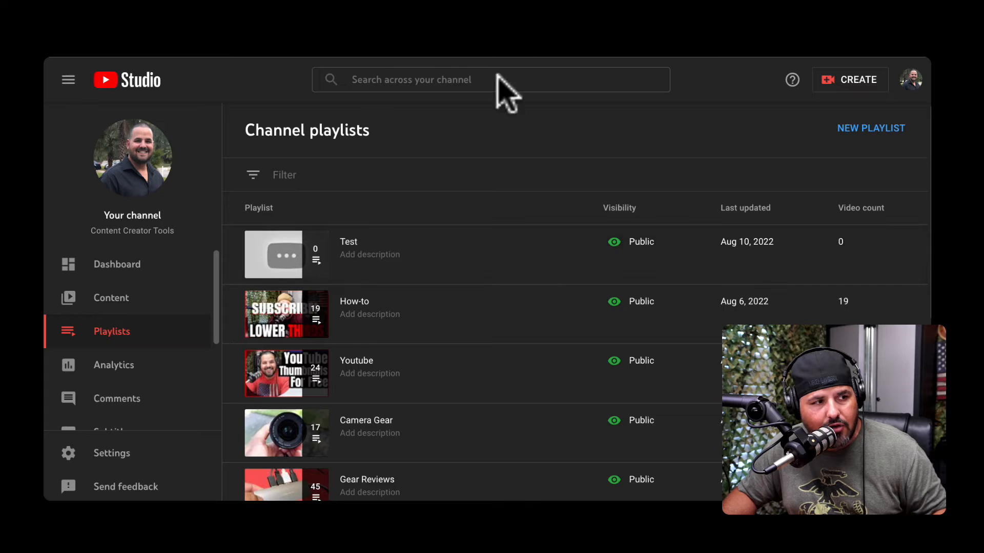
Step: Add the video "How to Find Videos Ideas for YouTube" to the Test playlist in its video details and save
click(146, 300)
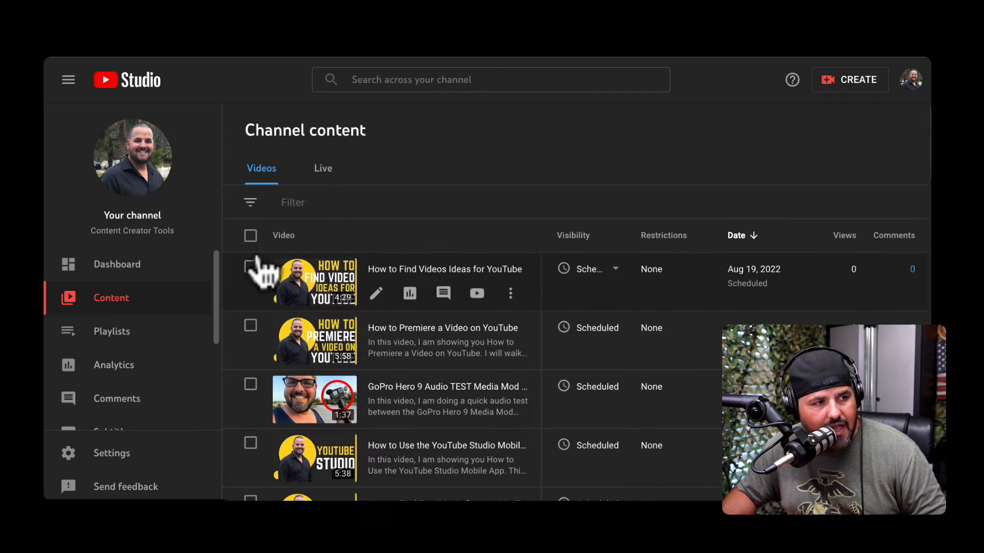
click(378, 295)
scroll(380, 248, down, 10)
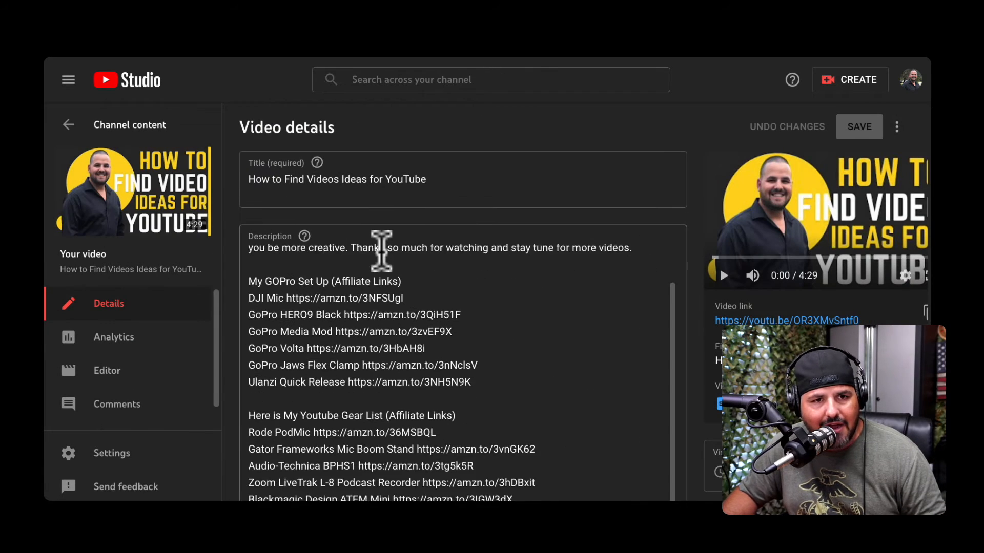
scroll(321, 326, down, 6)
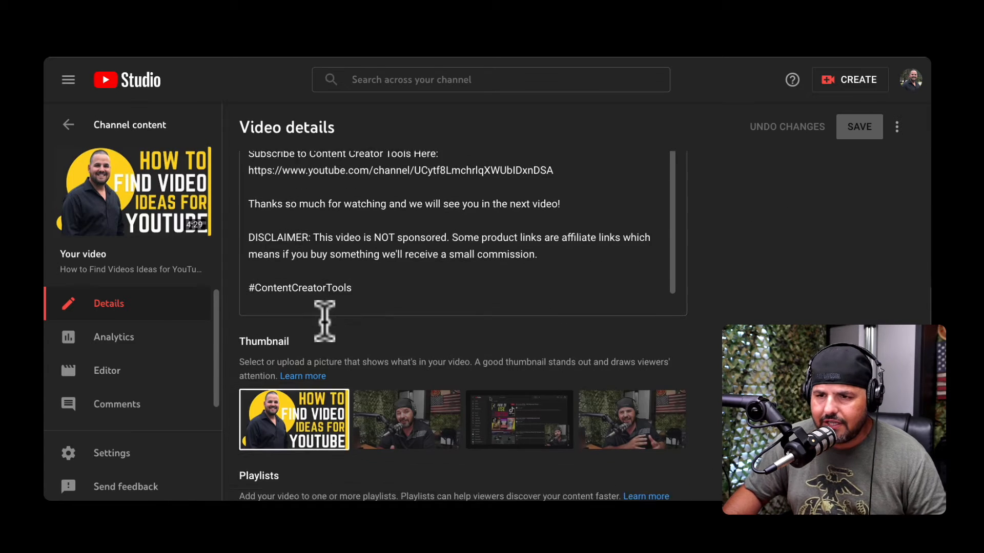
scroll(332, 344, down, 1)
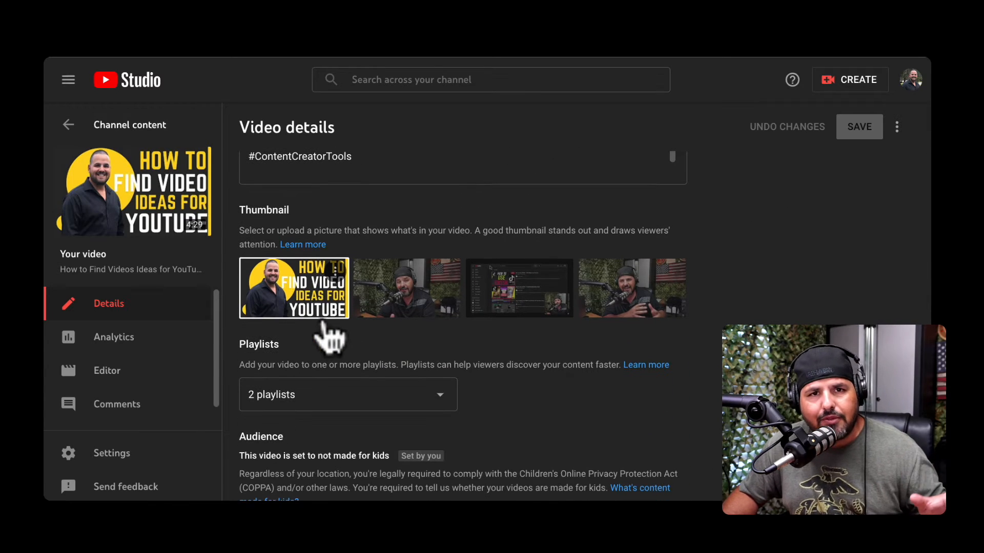
scroll(349, 359, down, 1)
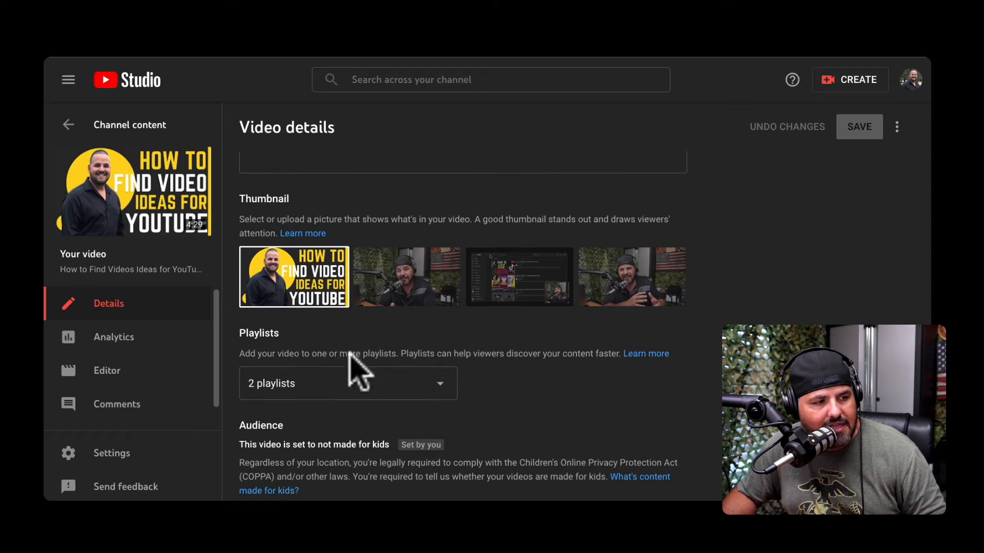
click(353, 376)
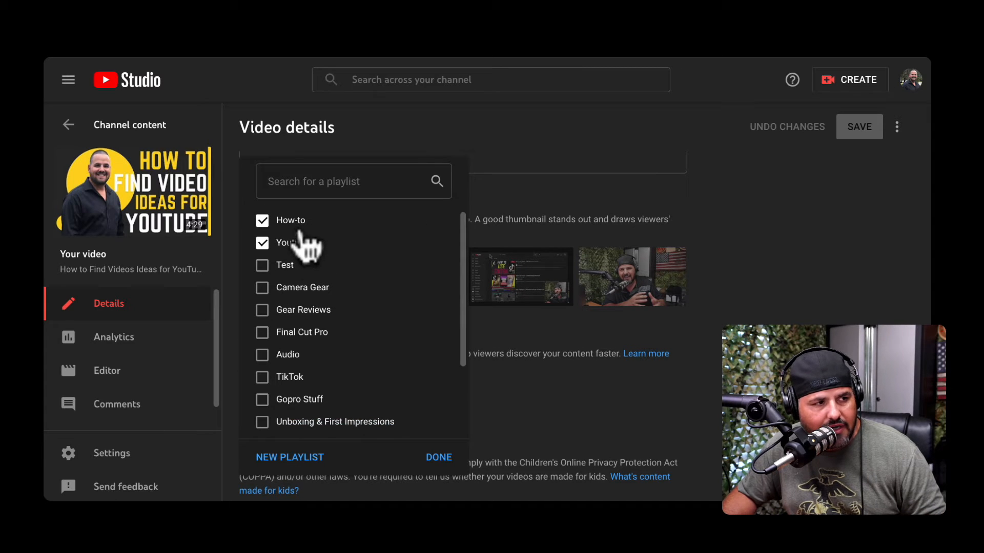
click(262, 265)
click(439, 457)
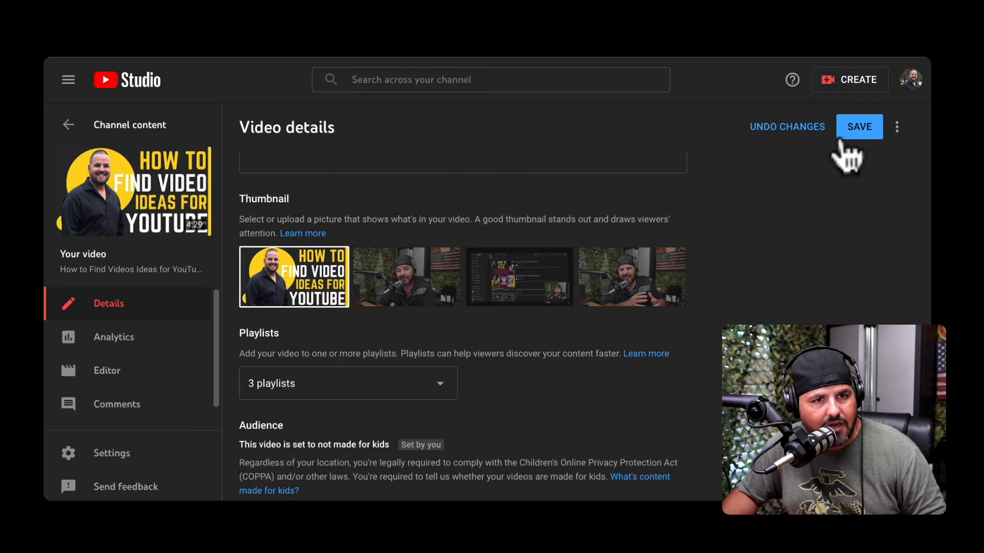
click(856, 128)
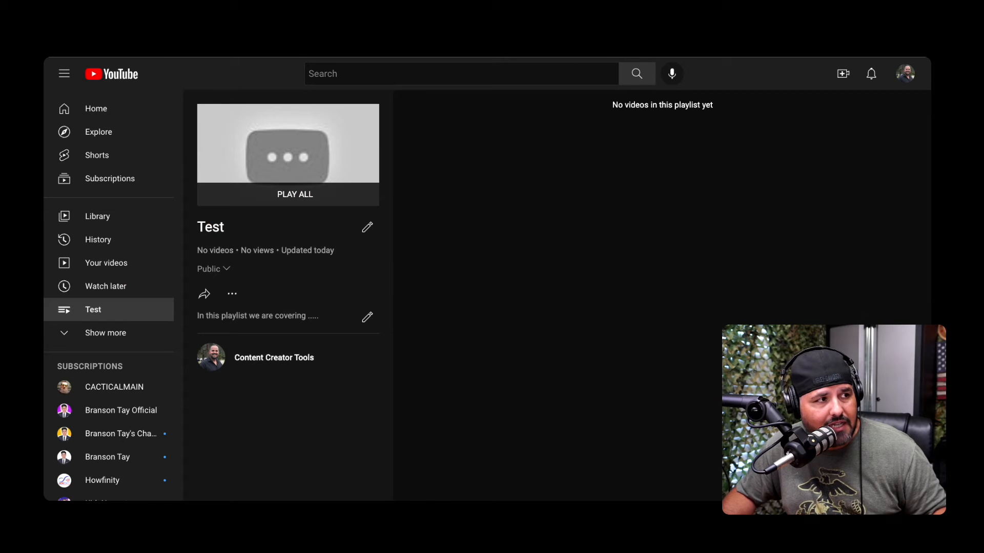
Step: Reload the Test playlist page on YouTube to check its videos, and play all of them
click(82, 51)
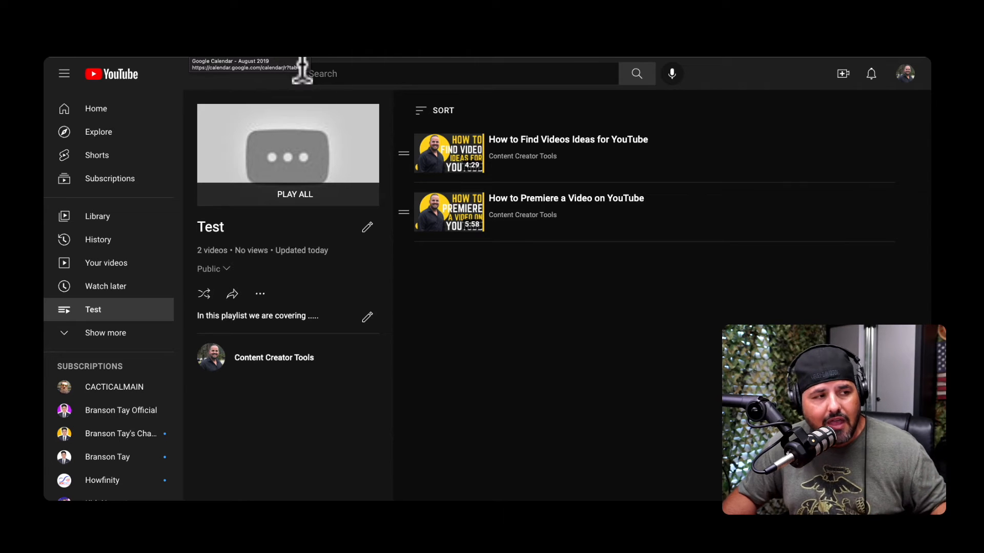
click(302, 197)
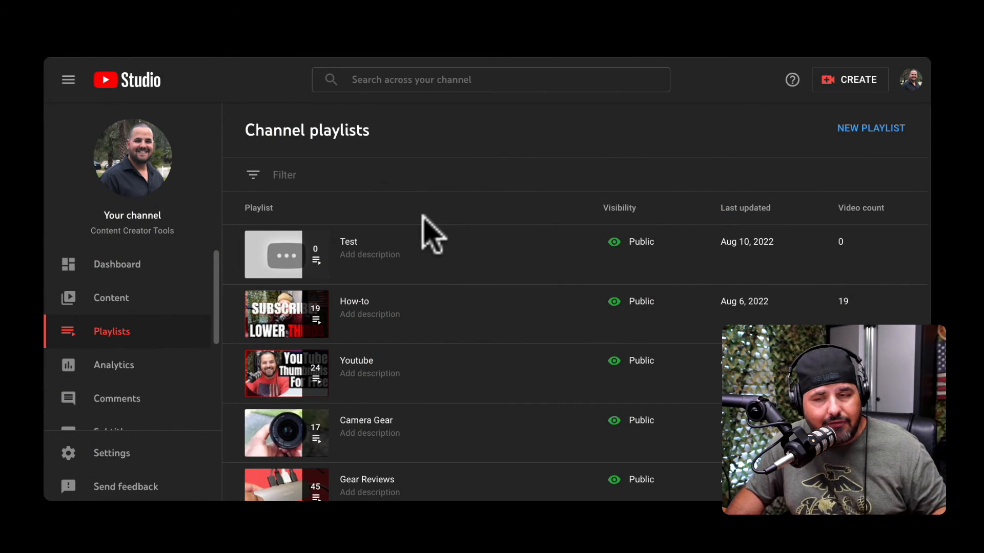
Step: Reopen the Test playlist from the channel playlists and examine the options for adding videos by search or URL
mouse_move(320, 282)
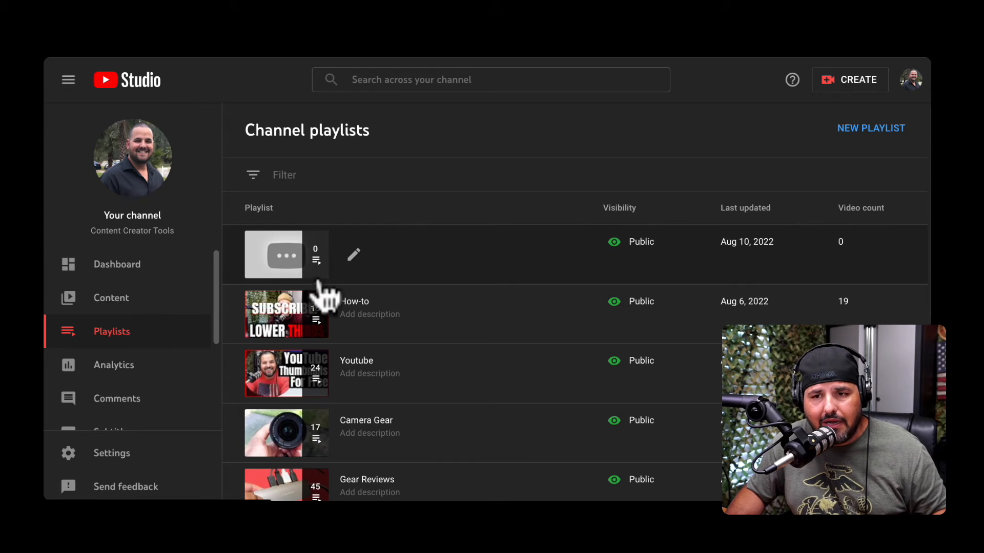
click(355, 255)
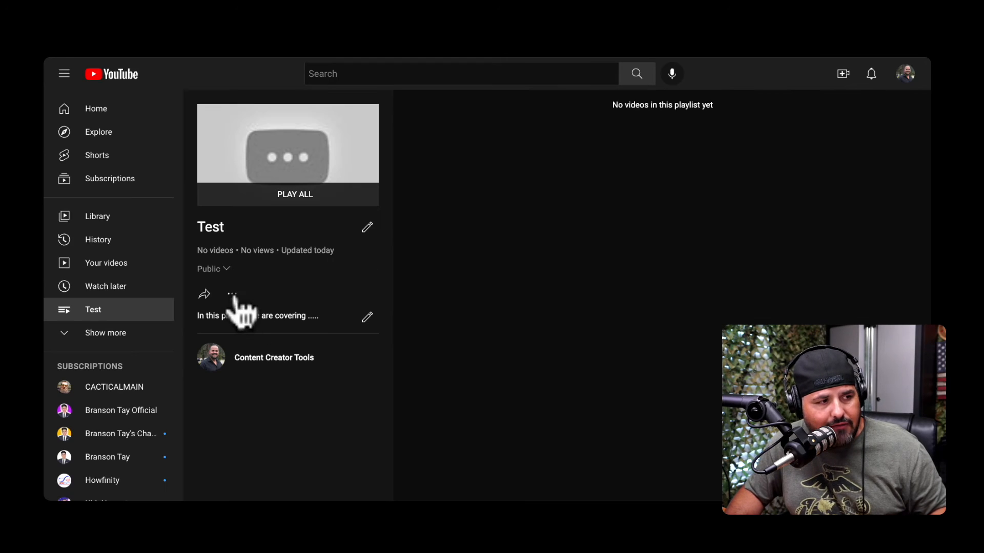
click(232, 295)
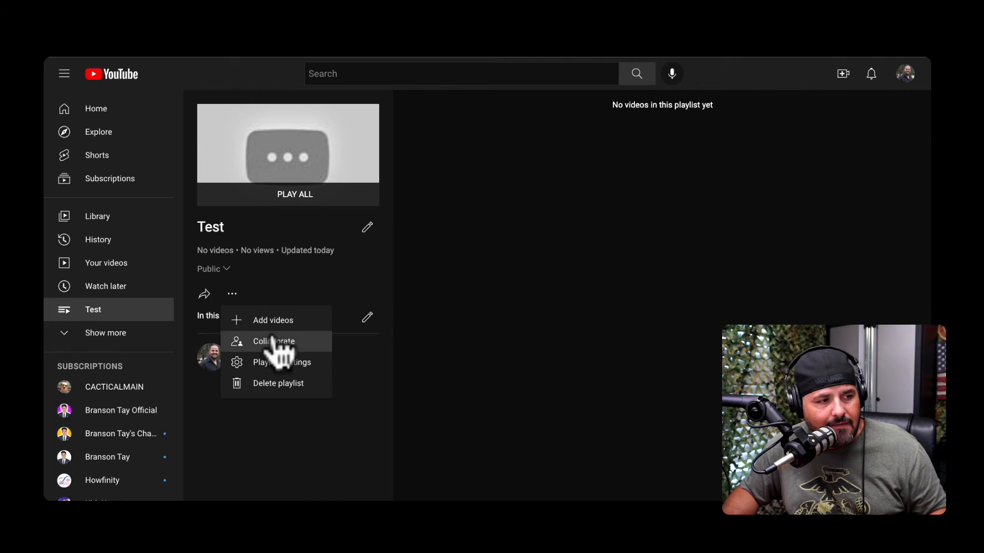
click(287, 323)
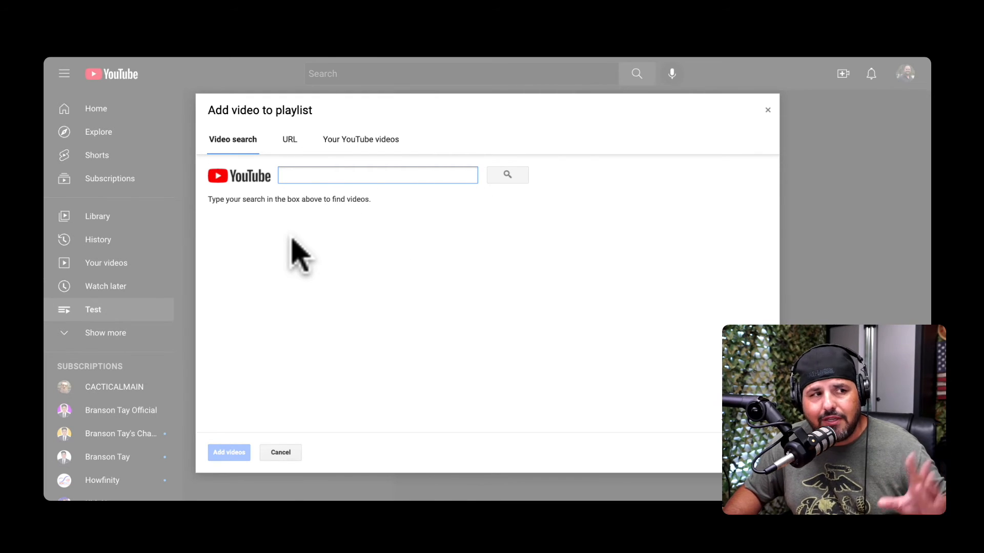
click(290, 141)
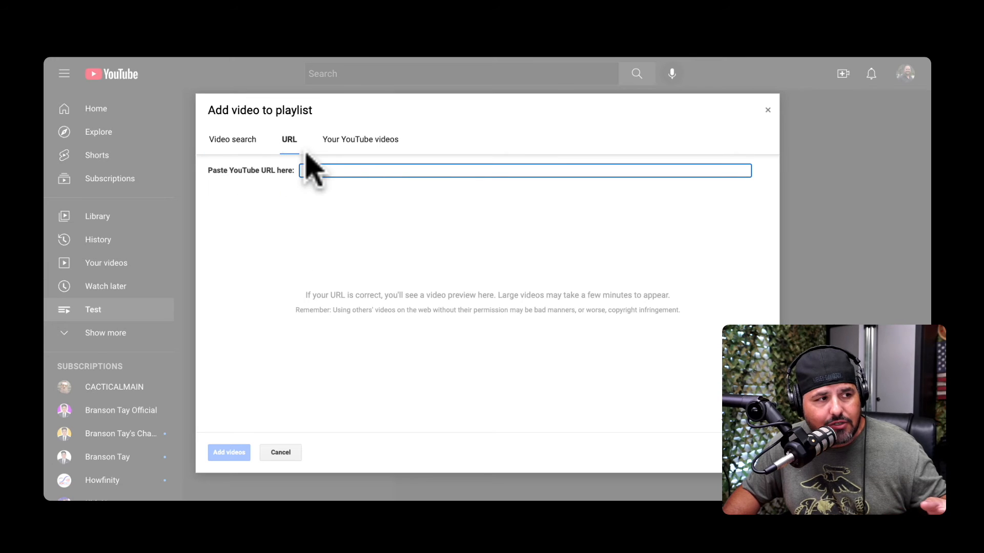
click(767, 110)
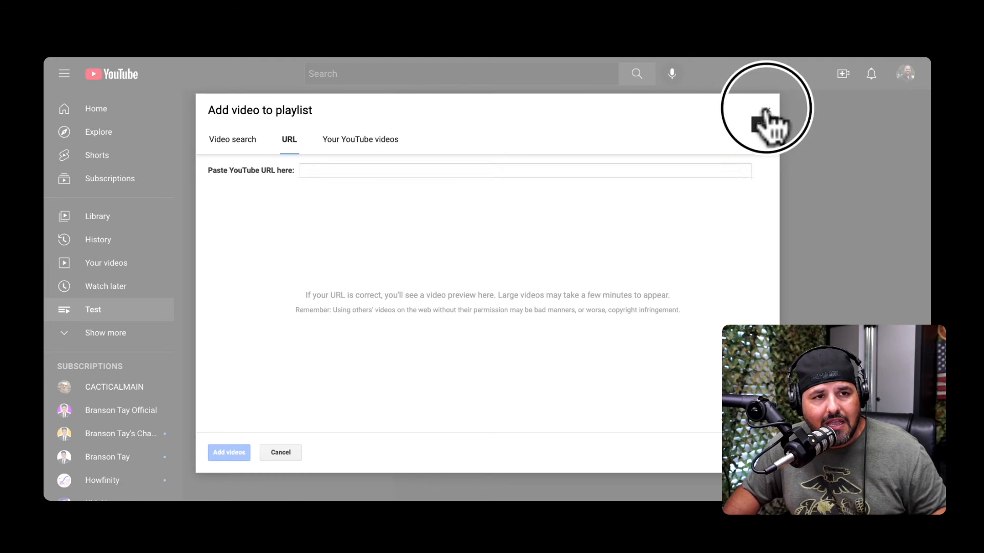
Step: Examine the Test playlist's collaboration option and close its dialog
click(232, 294)
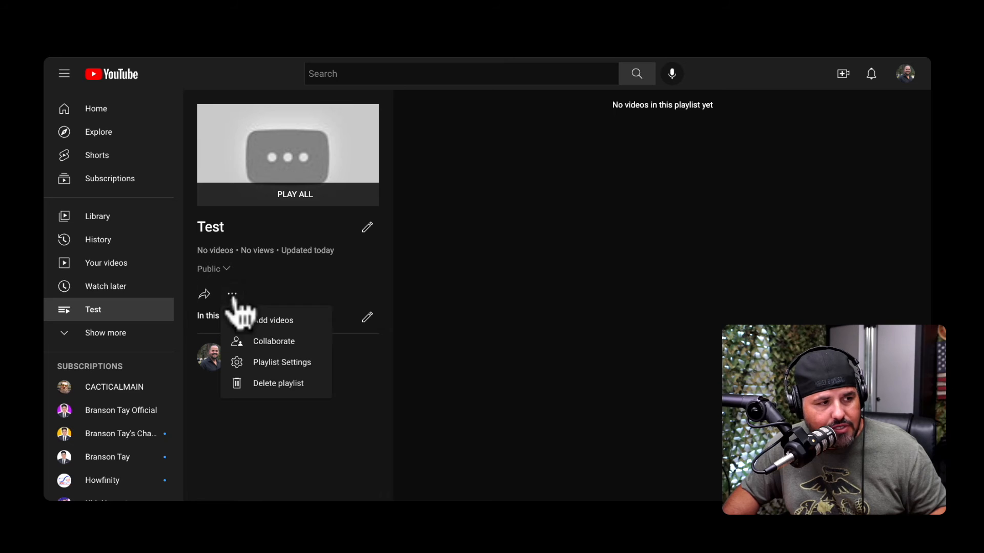
click(295, 342)
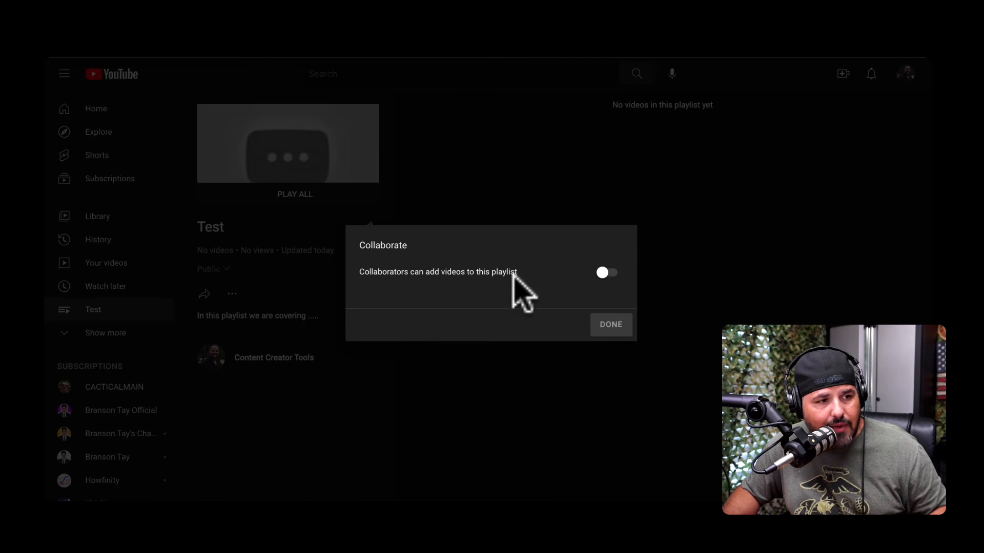
click(610, 328)
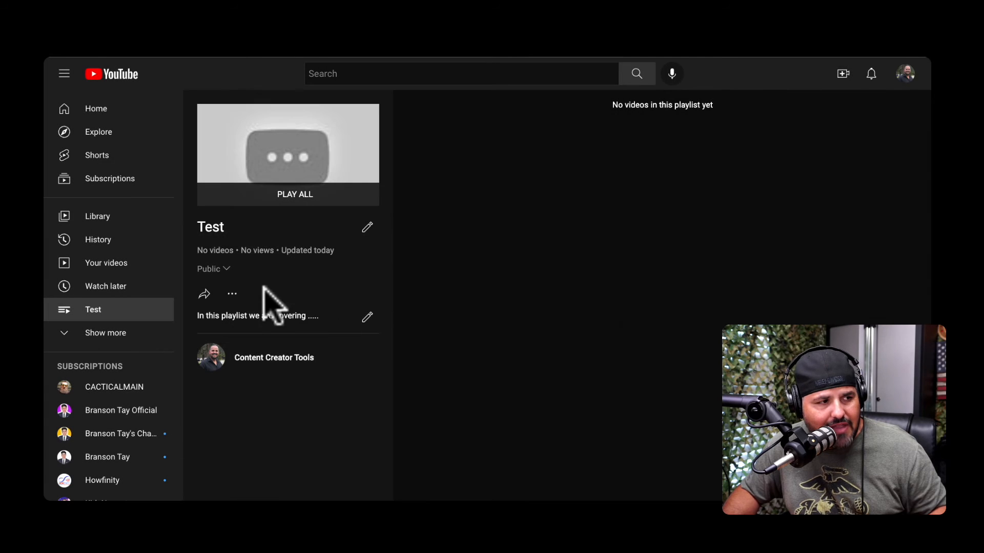
click(232, 293)
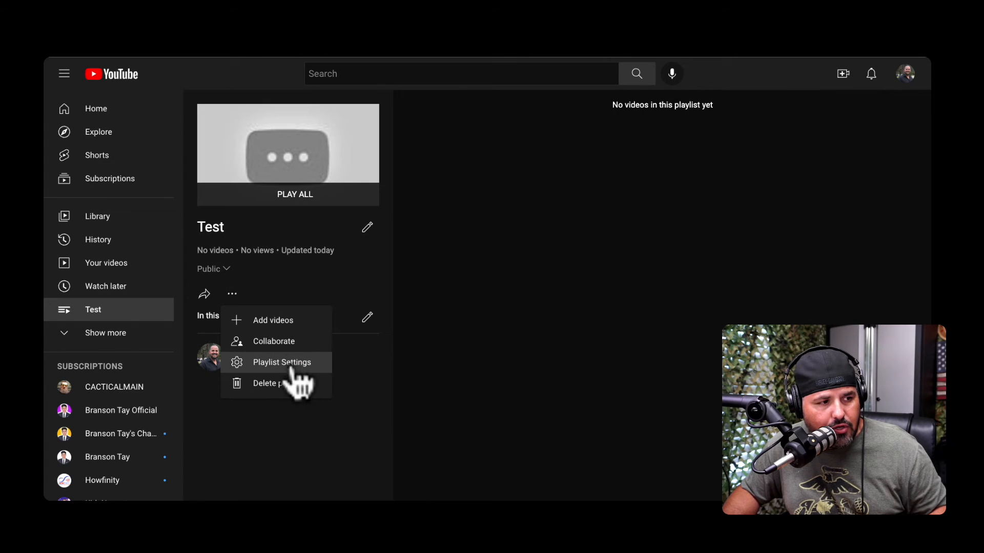
click(292, 385)
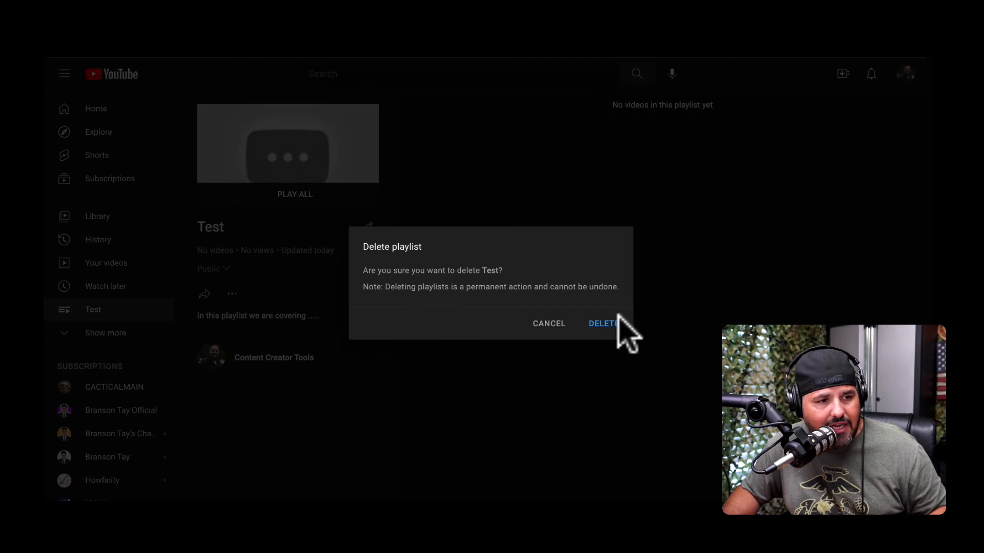
click(538, 326)
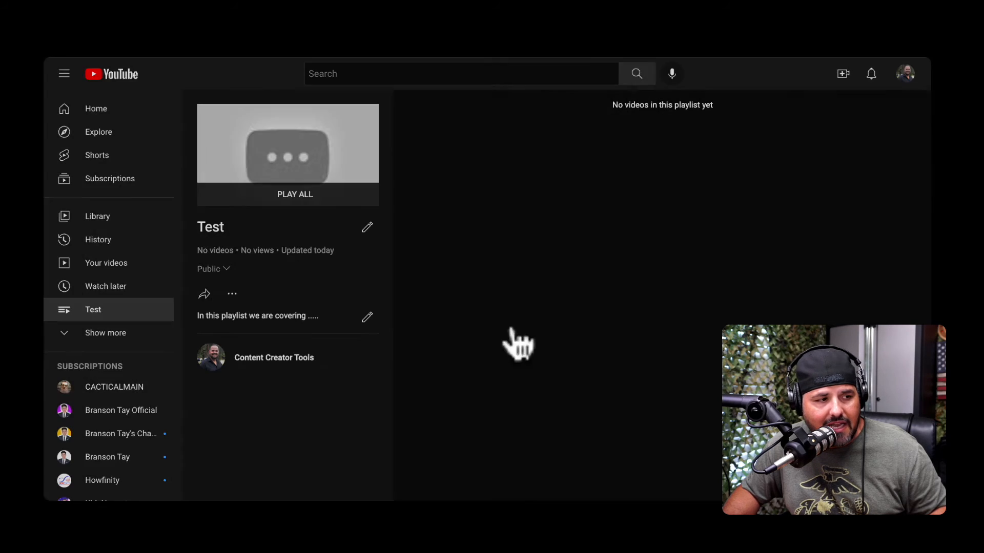
Step: Open the Test playlist's settings to examine the embedding, new video order and official series options
click(233, 293)
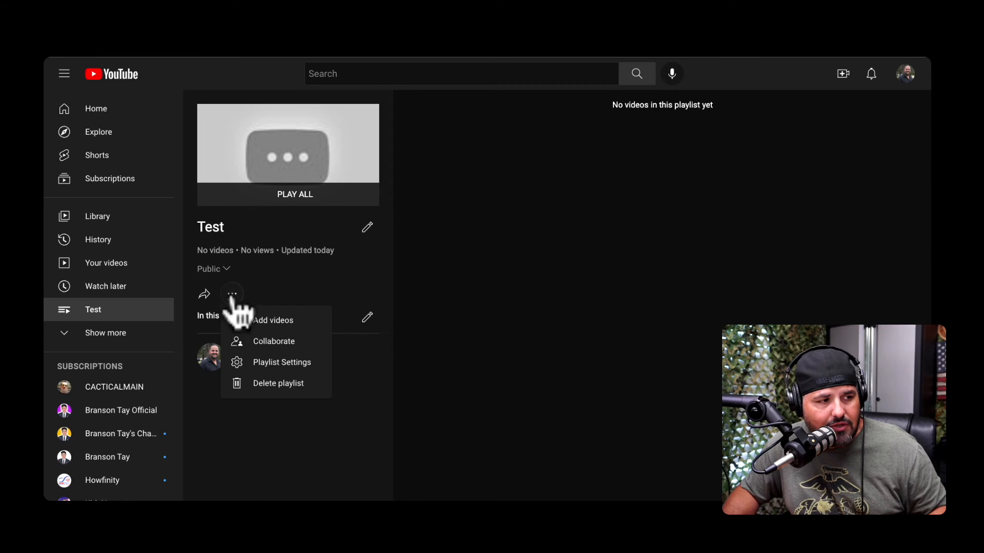
click(287, 363)
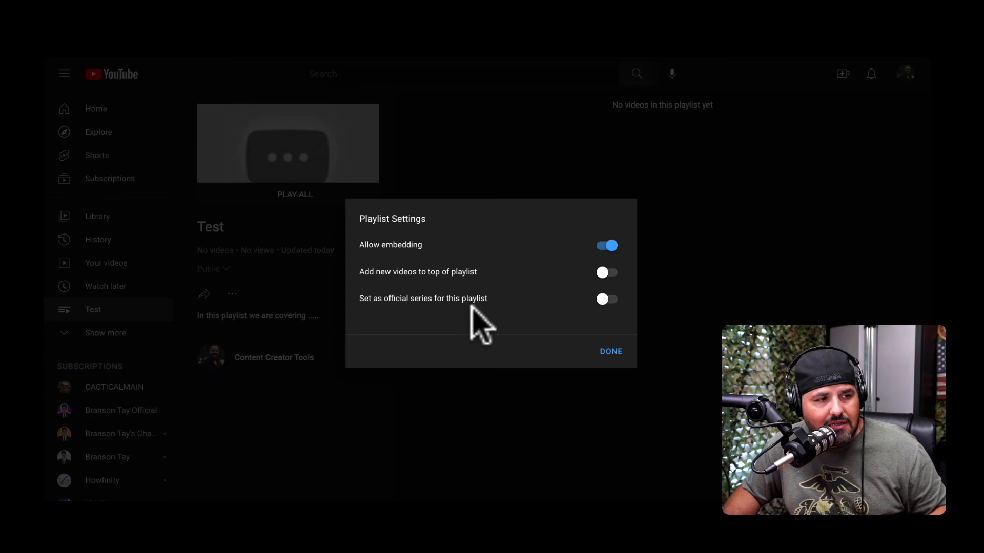